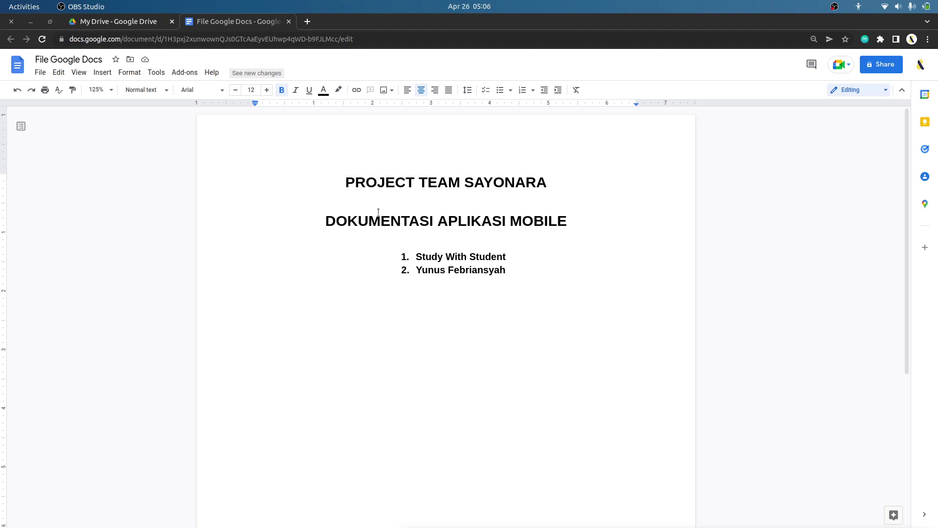
Select the two headings and the numbered list, then clear the selection.
click(413, 200)
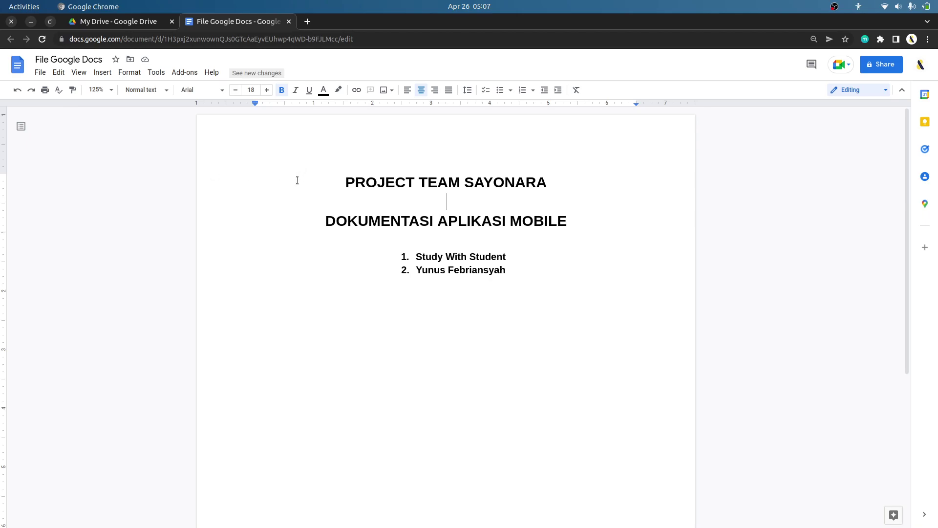
drag(345, 182, 511, 268)
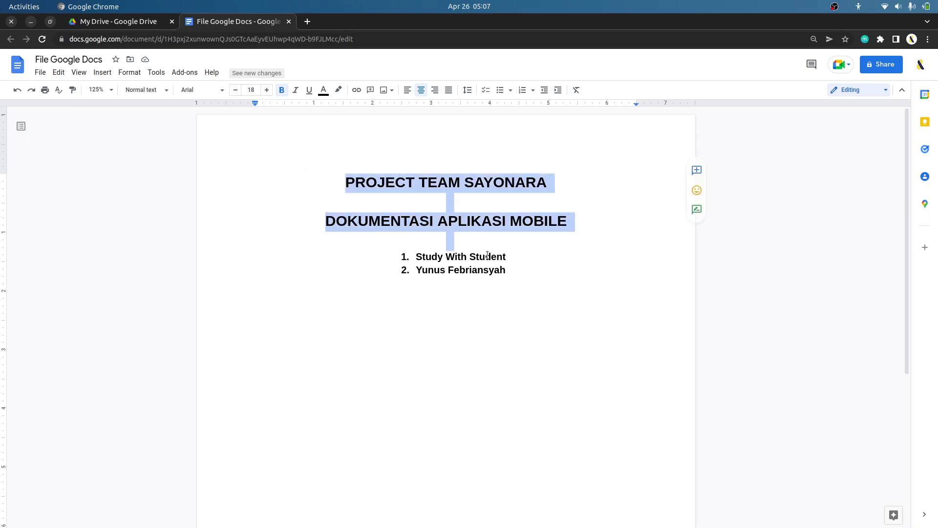
click(489, 233)
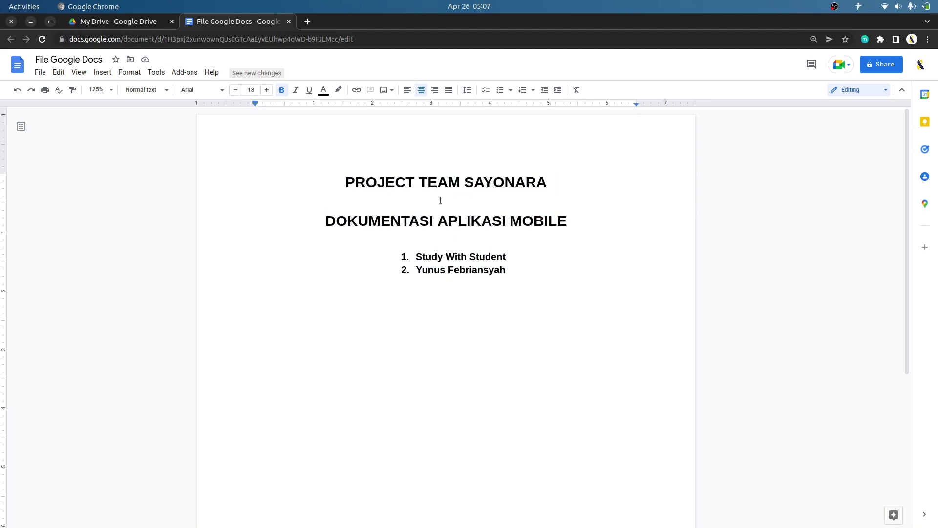
Share the document with the collaborator as Editor with the message 'i adalah file google docs'.
click(880, 68)
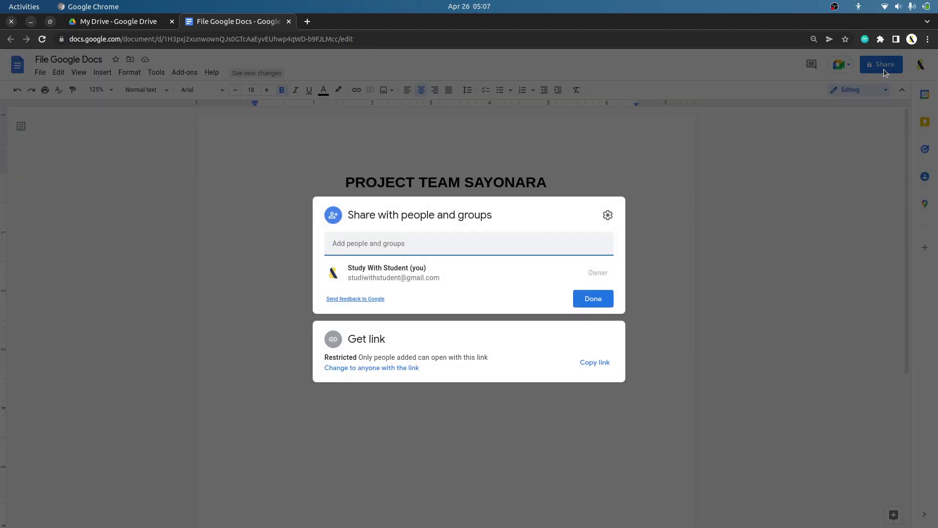
click(404, 243)
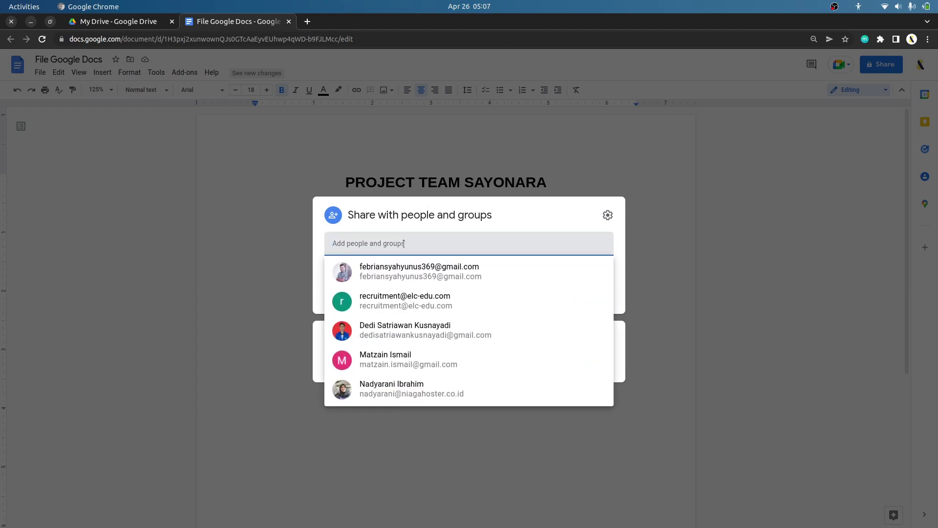
click(420, 272)
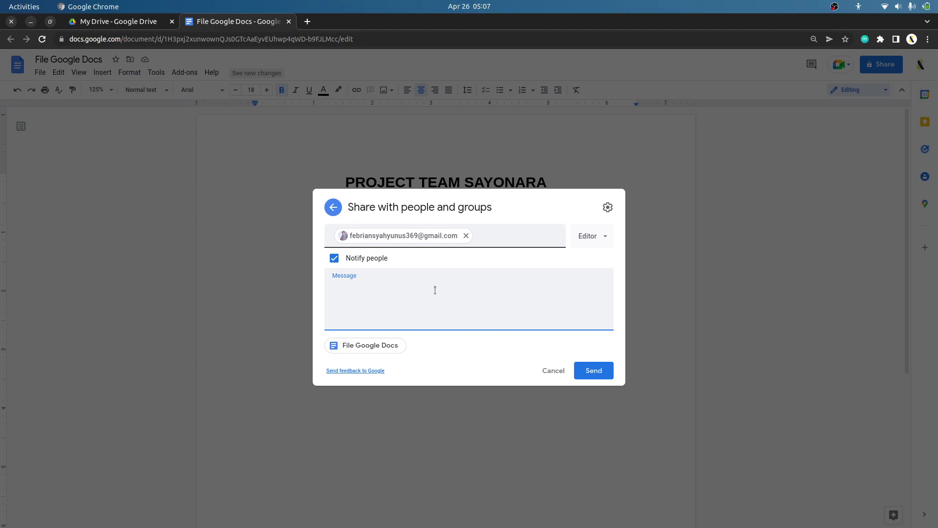
text(ini ad)
text(alah file )
text(google docs)
click(603, 374)
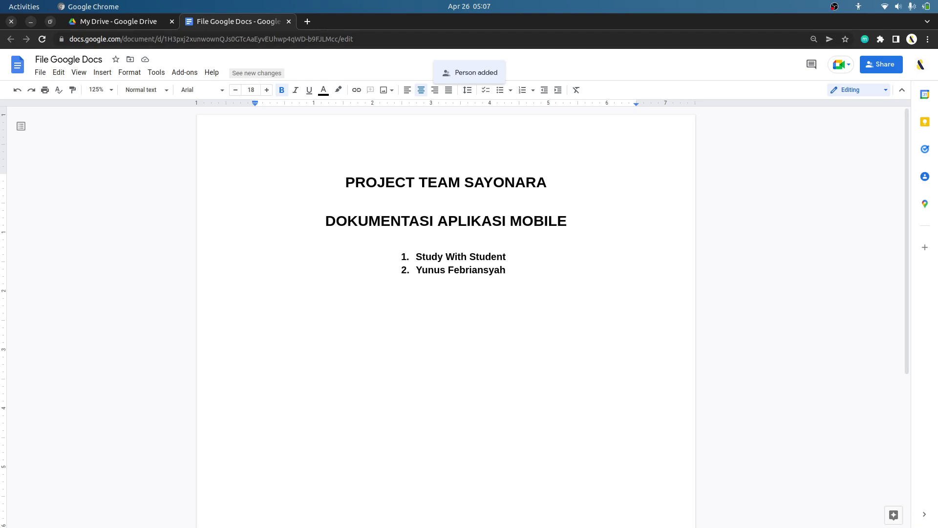
key(alt+Tab)
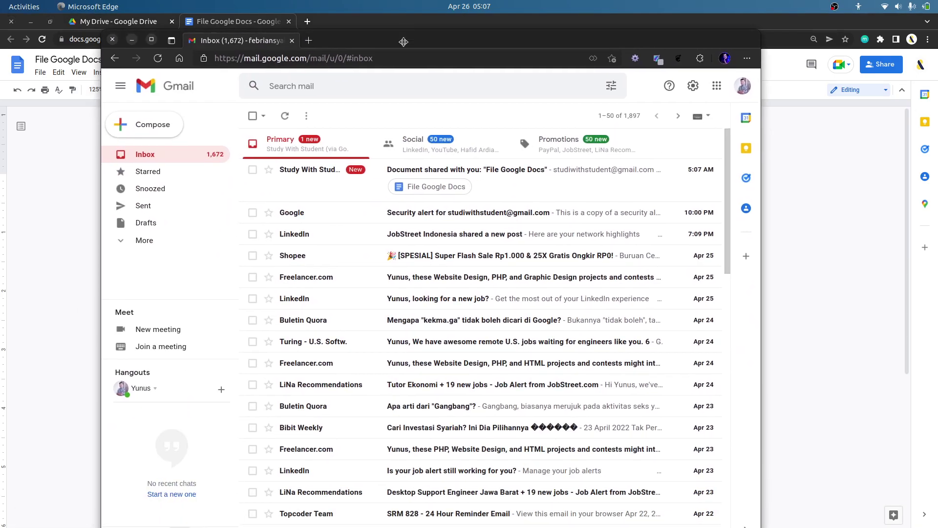
Open File Google Docs from the 'Document shared with you' email and move the window aside.
click(337, 193)
click(359, 376)
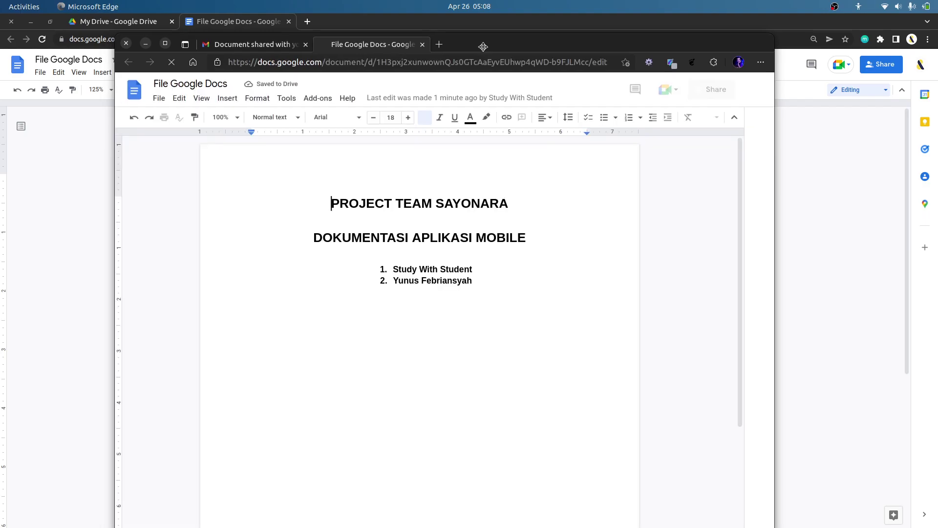
mouse_move(478, 49)
mouse_down()
mouse_move(703, 88)
mouse_move(937, 93)
mouse_up()
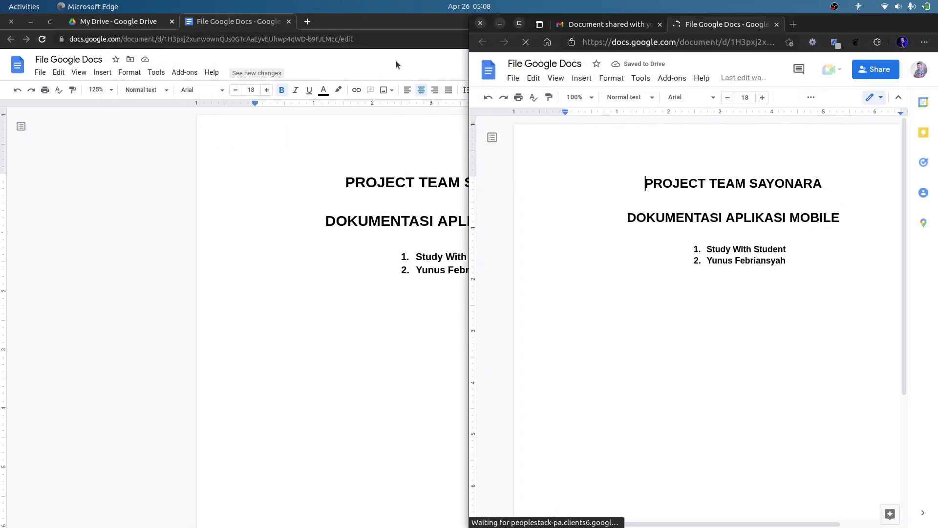
Arrange the owner's and collaborator's document windows side by side on the left and right halves.
click(378, 17)
drag(379, 16, 2, 58)
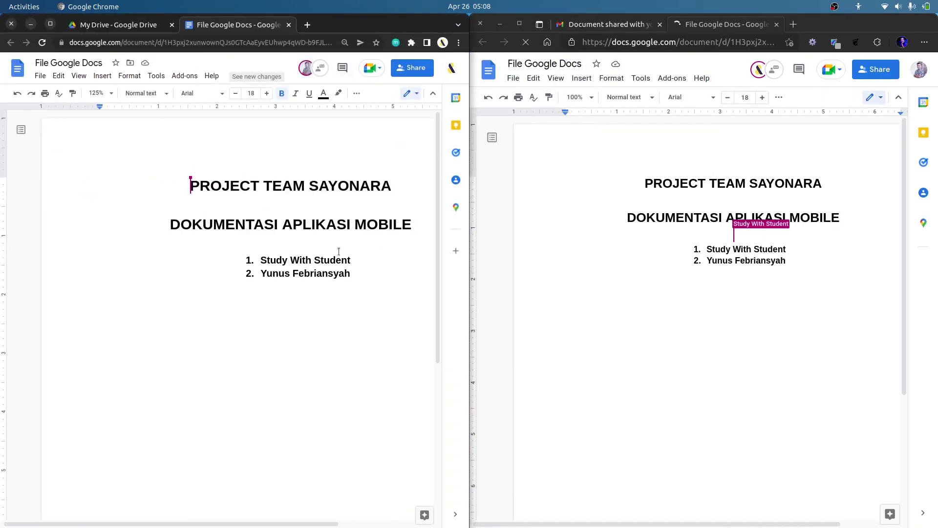
scroll(342, 258, right, 2)
click(292, 260)
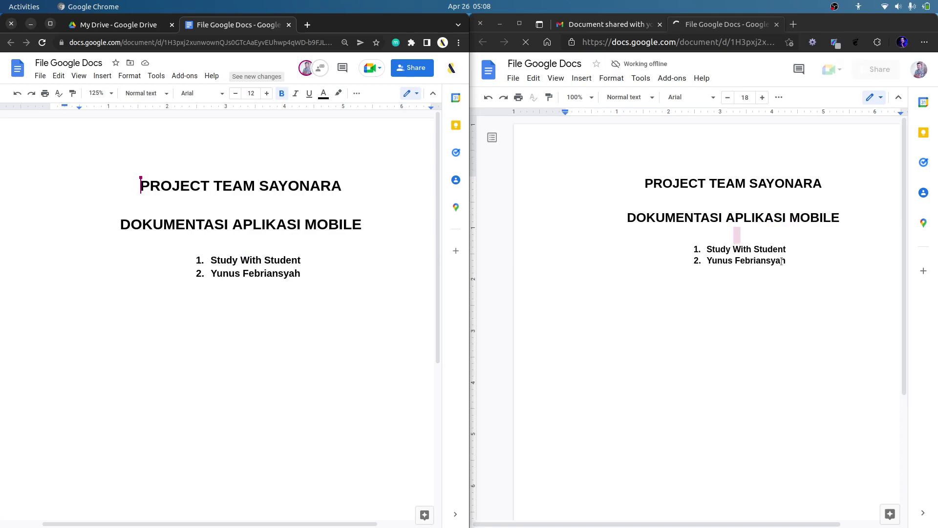
click(733, 278)
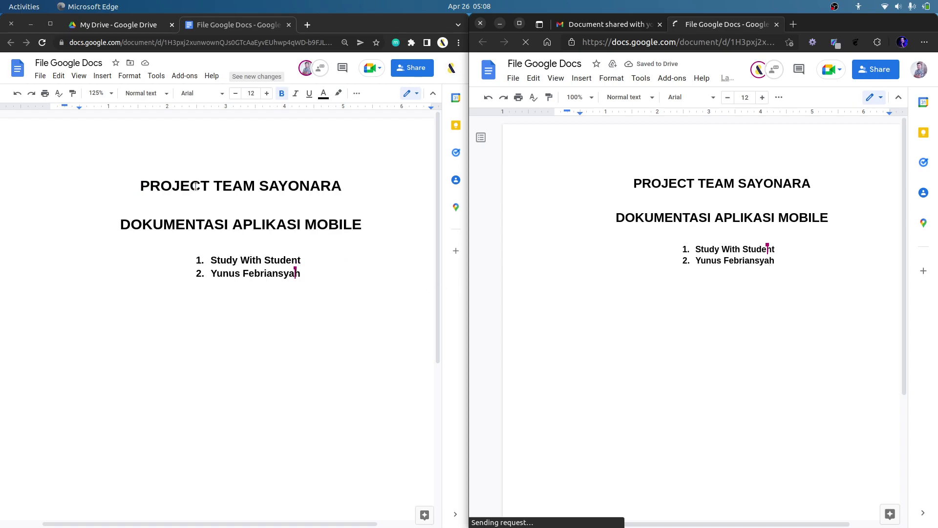
click(161, 185)
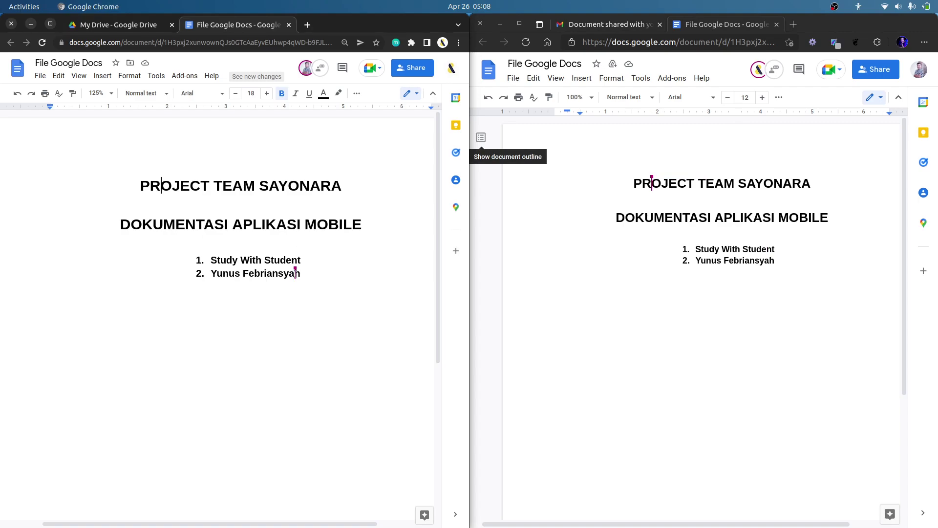
As the collaborator, type the collaborator's name followed by 'Ngedit nihh' below the list.
click(757, 291)
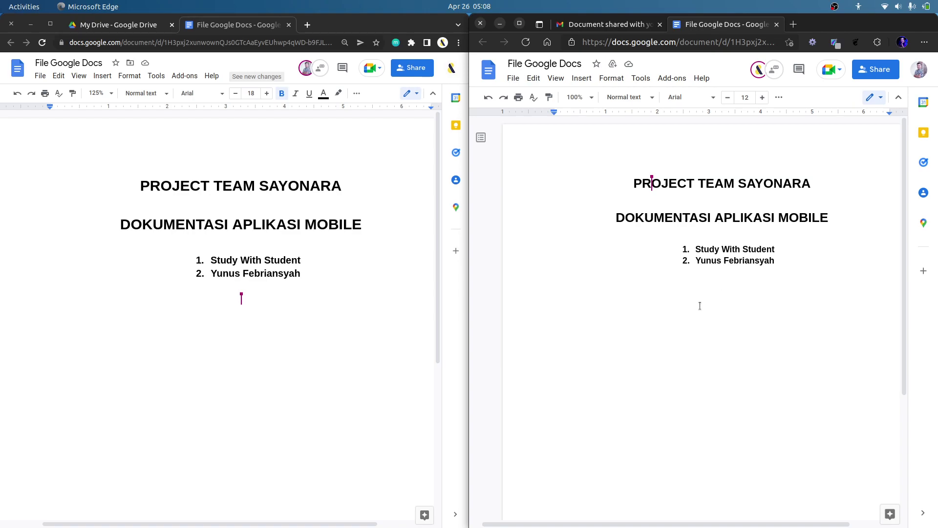
text(ngYun)
text(us N)
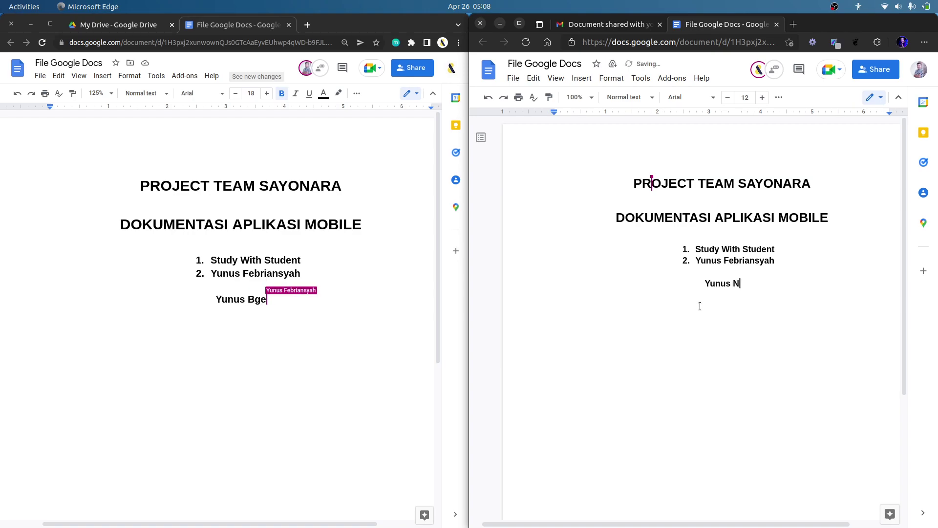
text(gedit nihh)
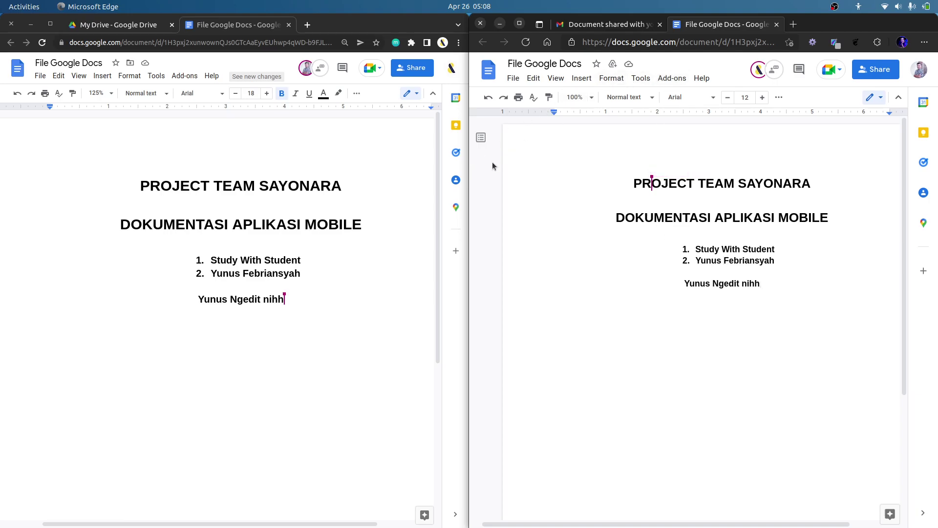
mouse_move(469, 167)
mouse_down()
mouse_move(226, 178)
mouse_move(580, 194)
mouse_move(334, 186)
mouse_up()
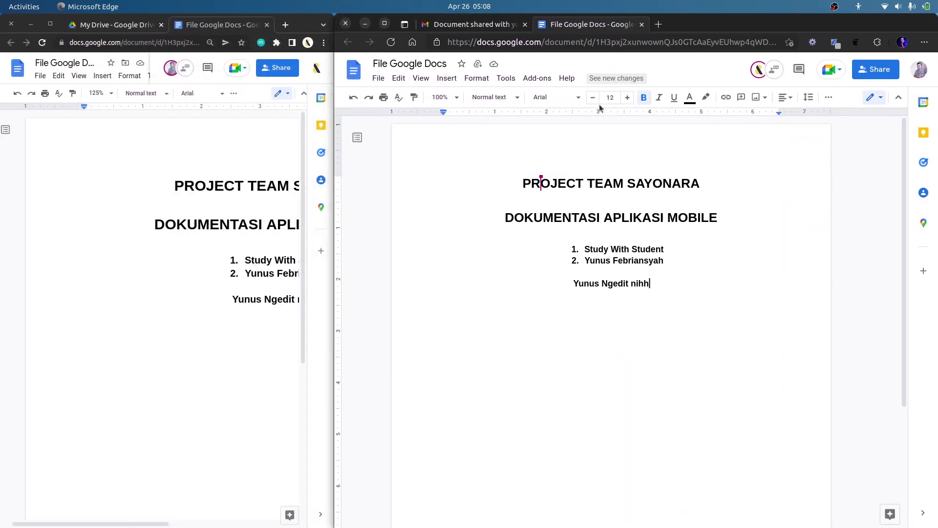
Inspect the recent changes, including the struck-through 'Ngedit deh', then return and widen the owner's window.
click(617, 83)
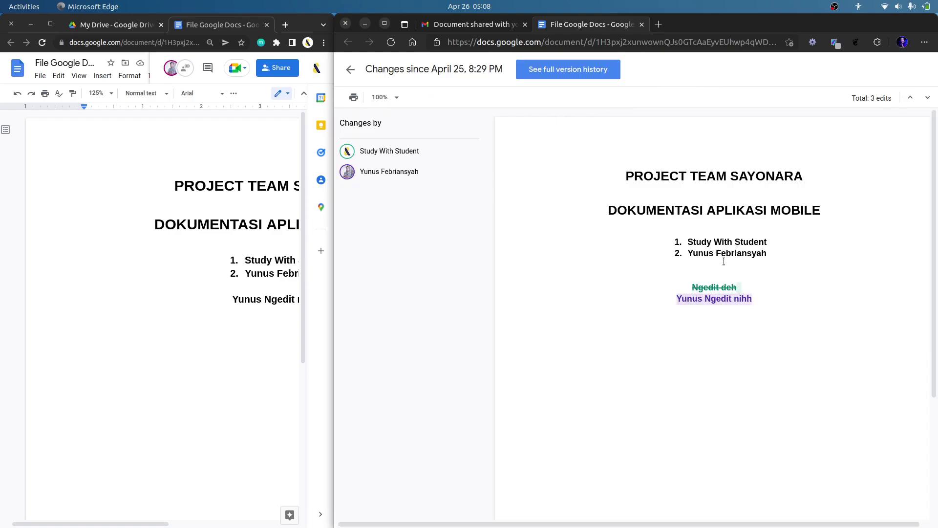
drag(694, 288, 750, 292)
click(753, 298)
mouse_move(714, 298)
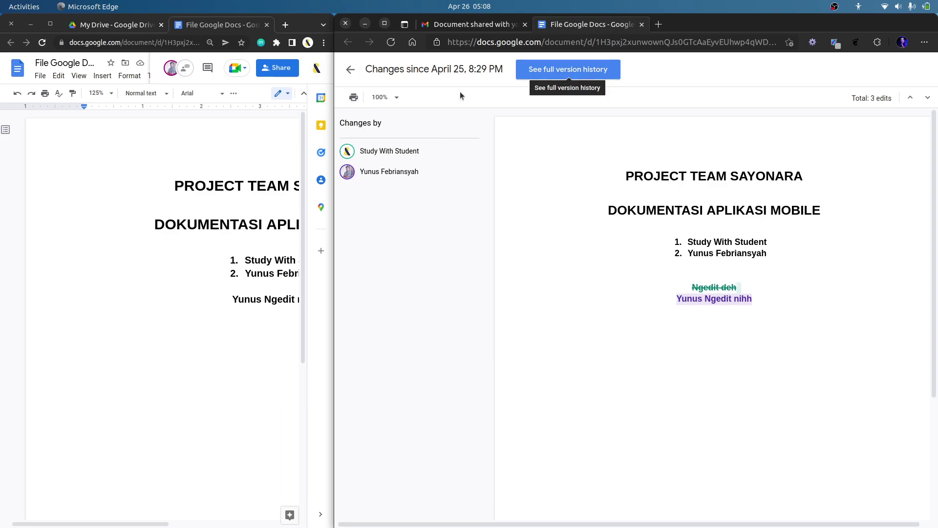
click(350, 71)
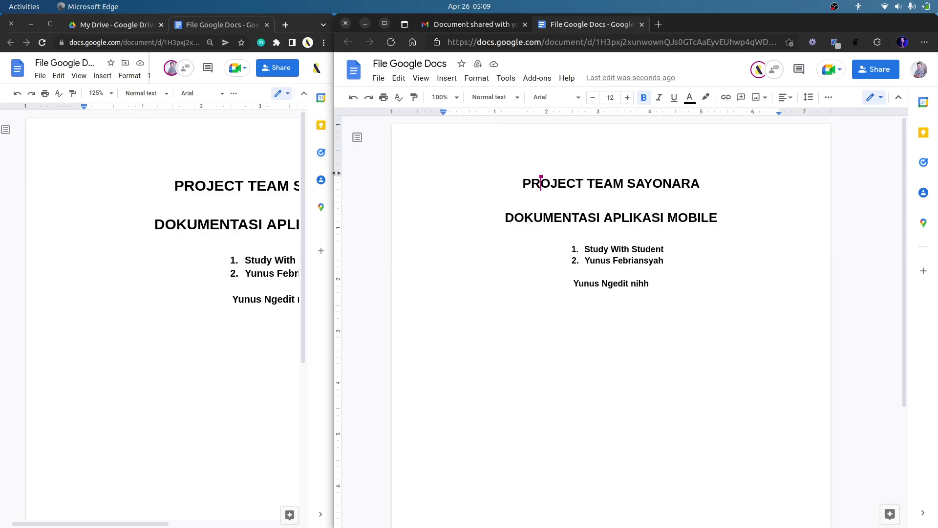
drag(335, 170, 608, 185)
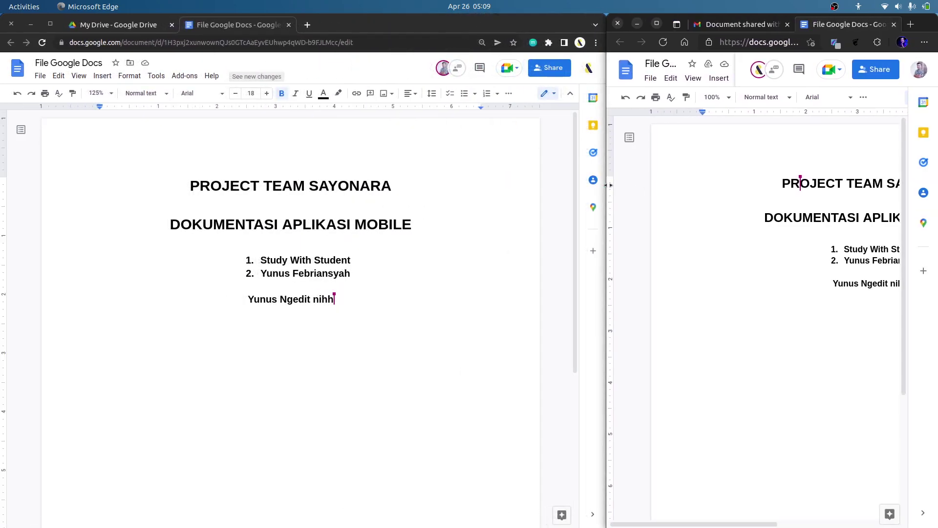
View the new changes from the owner's side, return, and compare both copies' titles, list and new line.
click(239, 76)
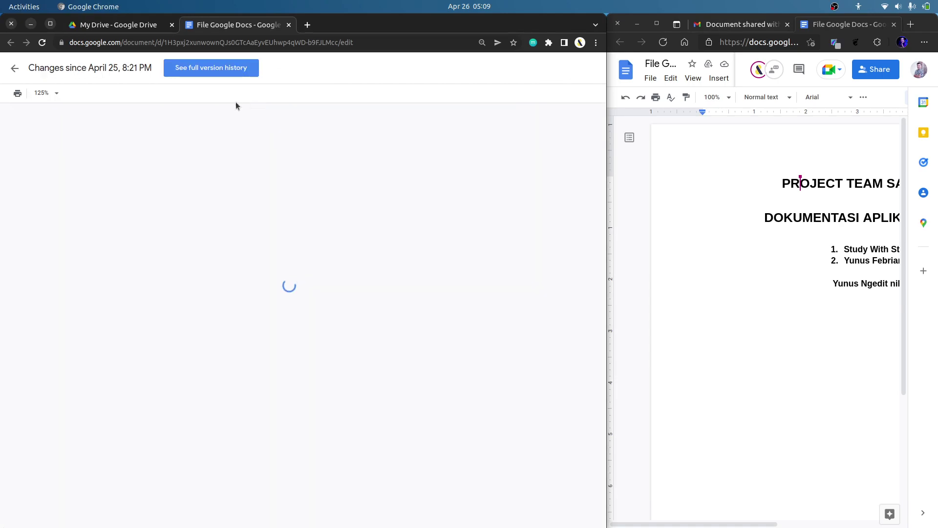
click(16, 69)
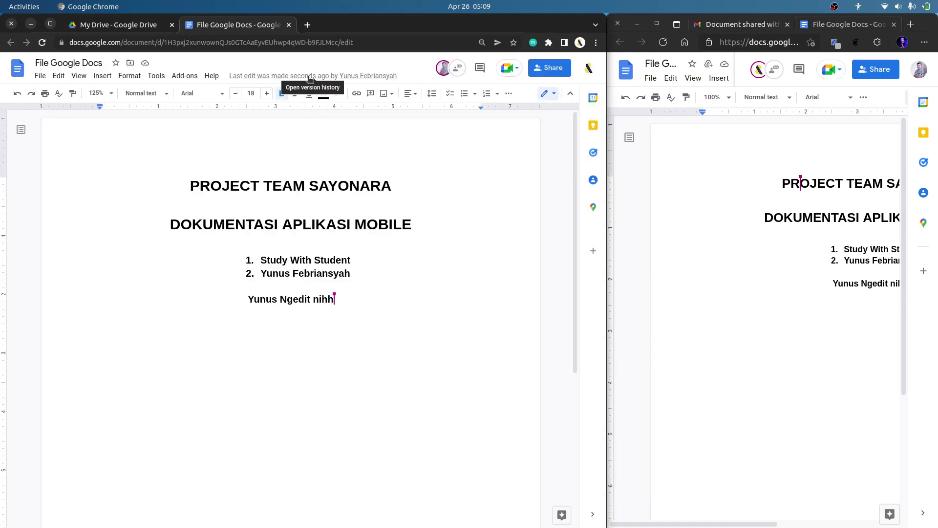
click(291, 205)
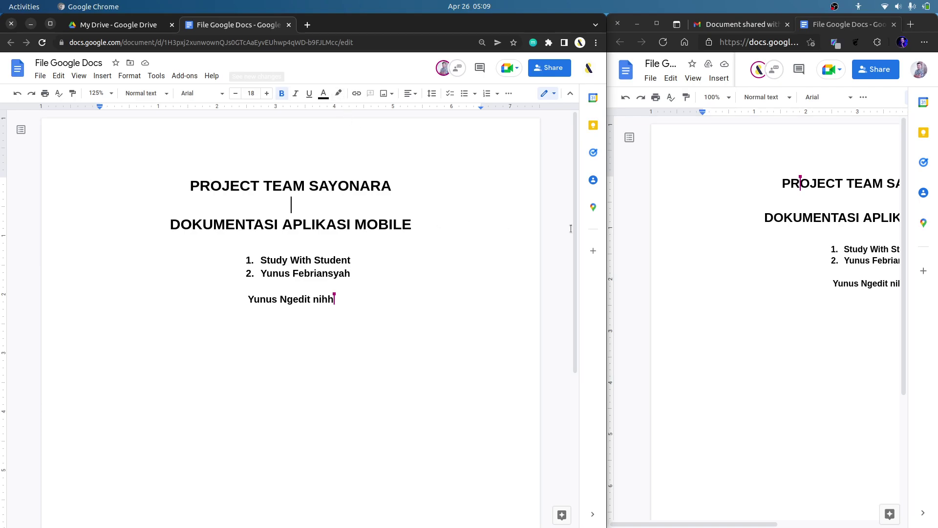
mouse_move(605, 224)
mouse_down()
mouse_move(458, 220)
mouse_move(469, 220)
mouse_up()
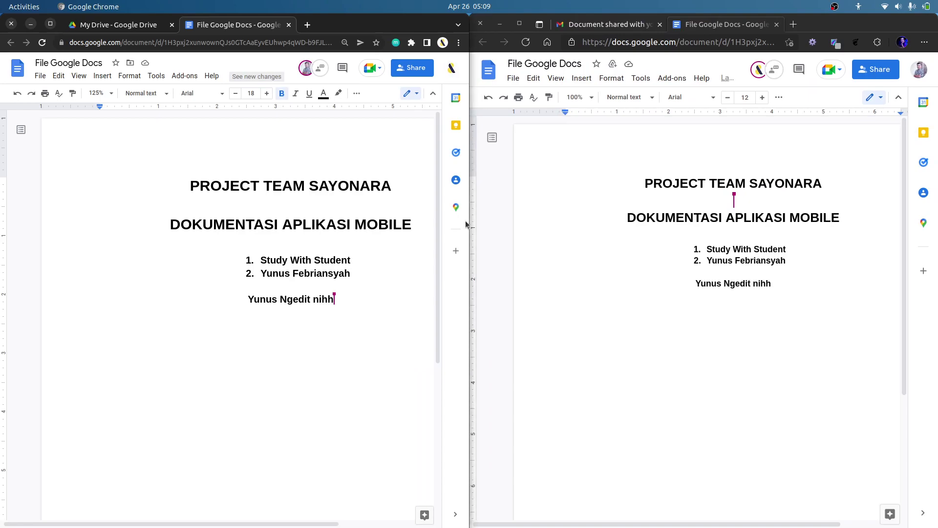
click(338, 277)
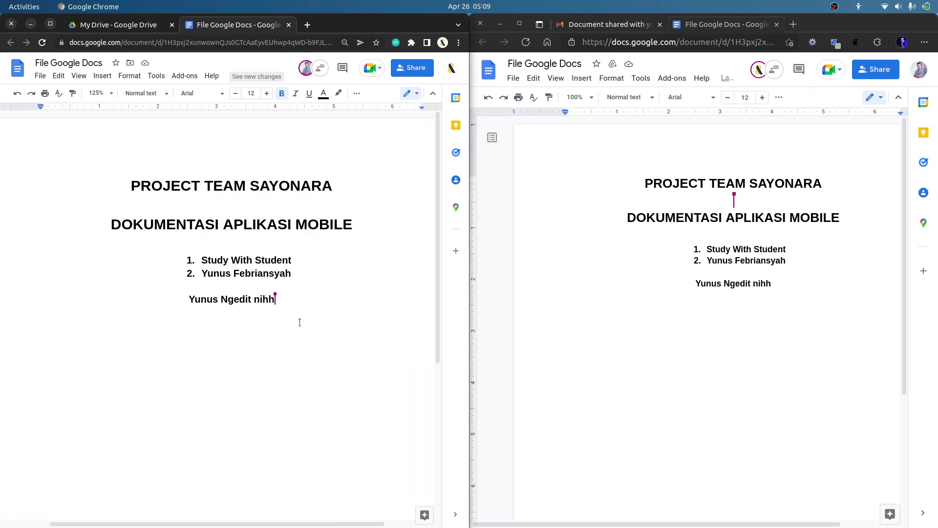
click(327, 300)
click(727, 289)
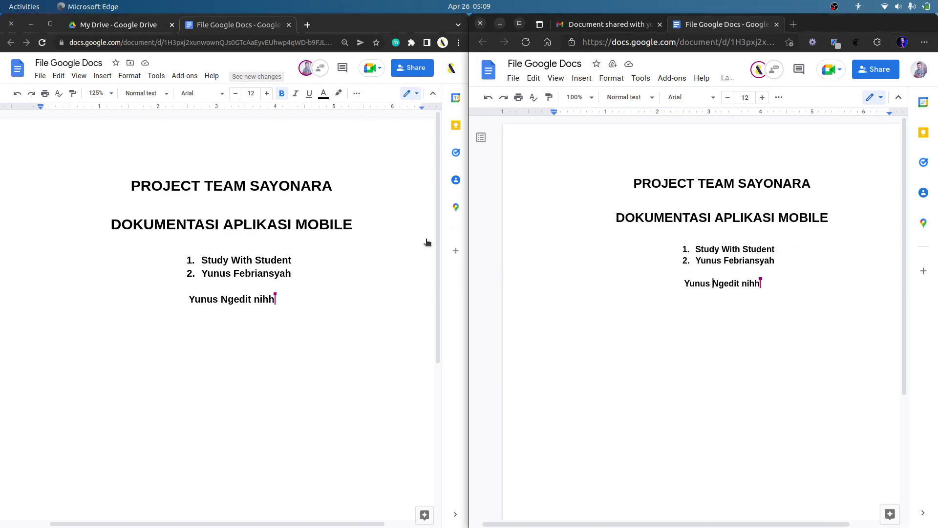
Open the Belajar Aplikom folder from My Drive in the owner's window.
click(142, 29)
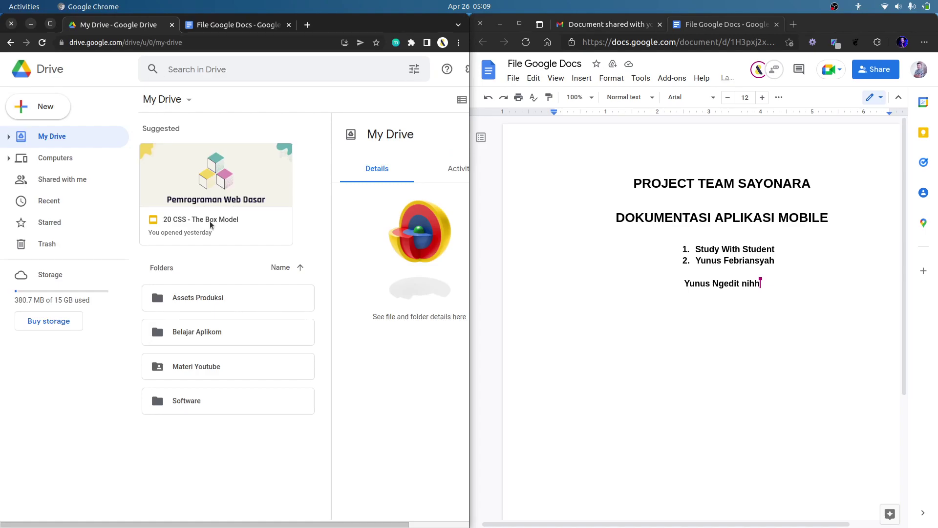
click(218, 337)
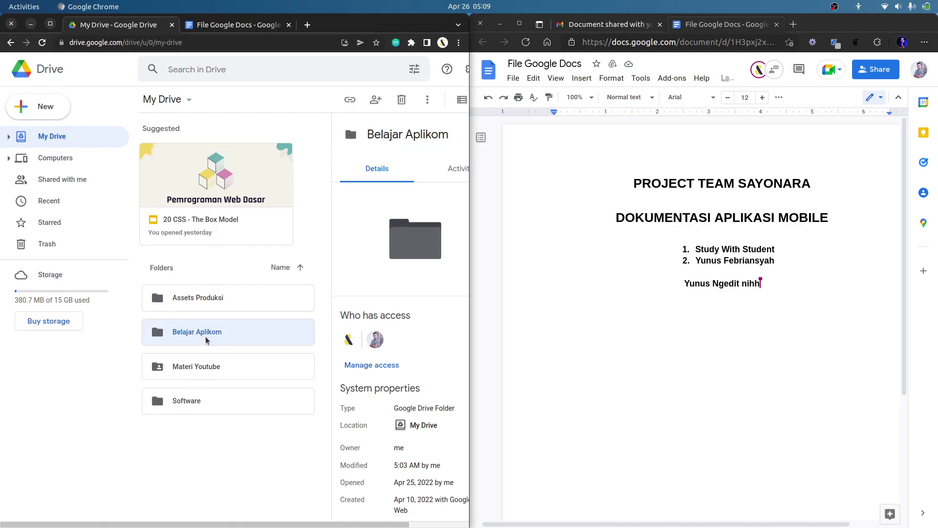
double_click(235, 336)
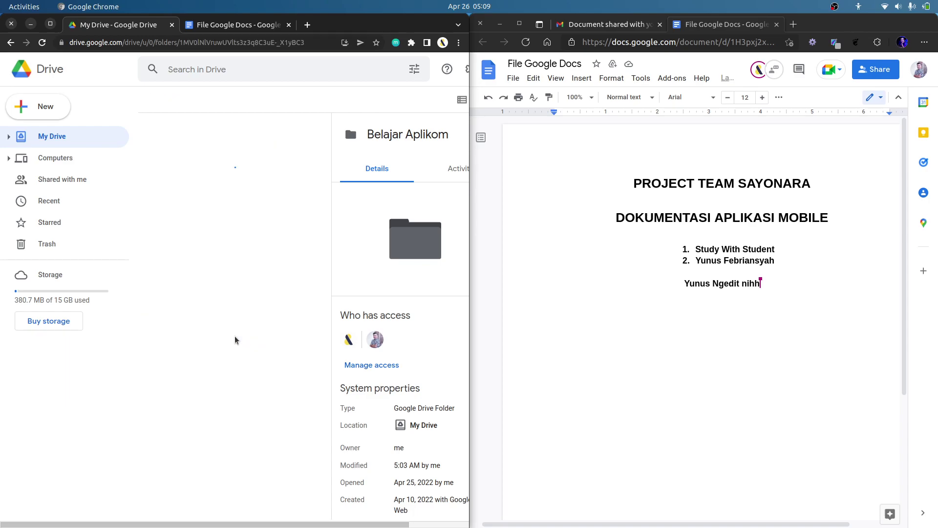
click(233, 310)
scroll(233, 311, down, 1)
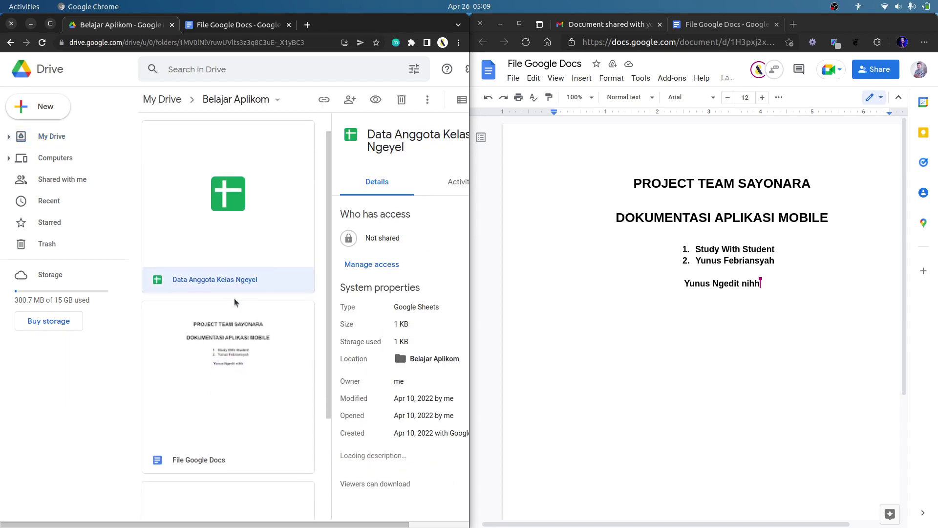
View details of File Google Docs and Presentasi Sidang Skripsi, then return to My Drive.
click(231, 377)
scroll(233, 377, down, 2)
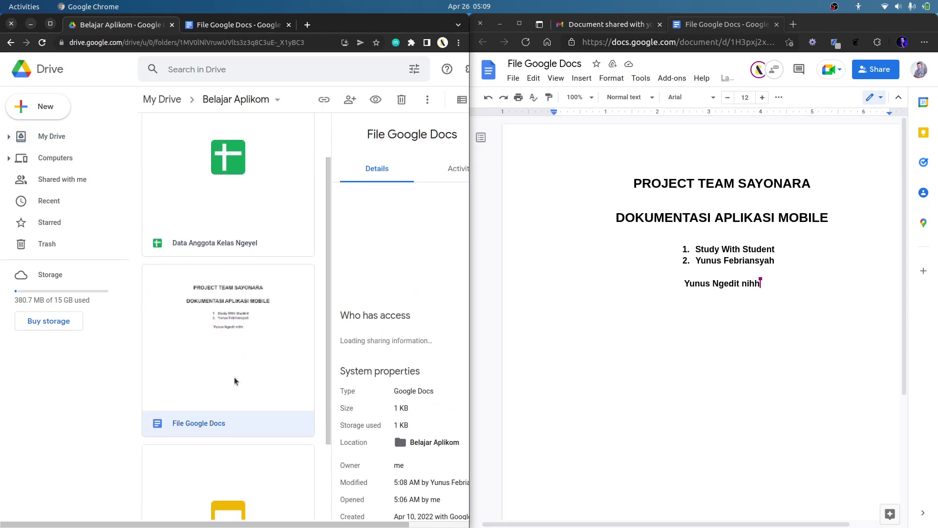
scroll(238, 450, down, 3)
click(239, 420)
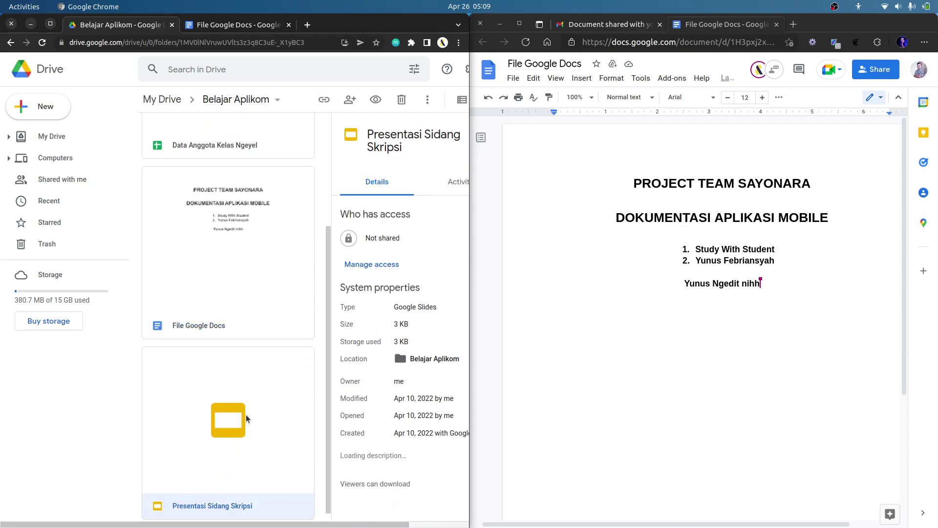
scroll(240, 392, up, 2)
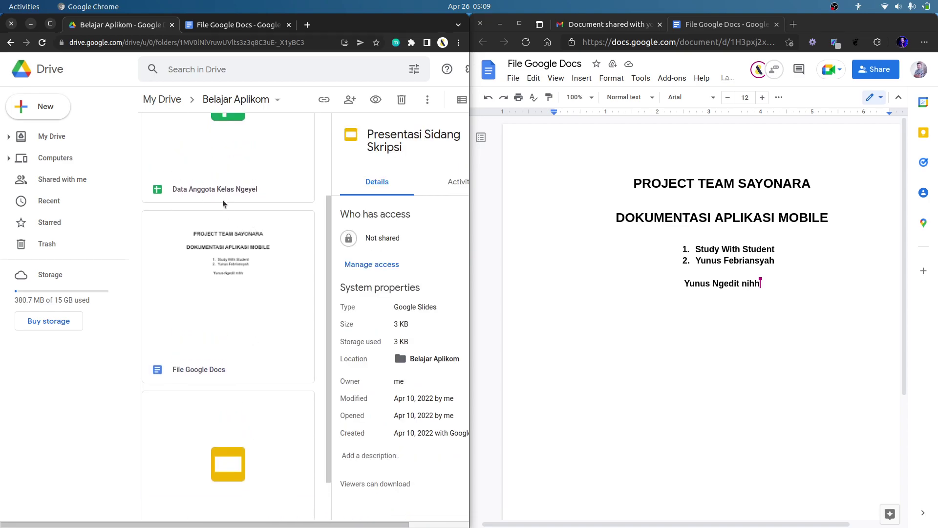
scroll(249, 224, up, 4)
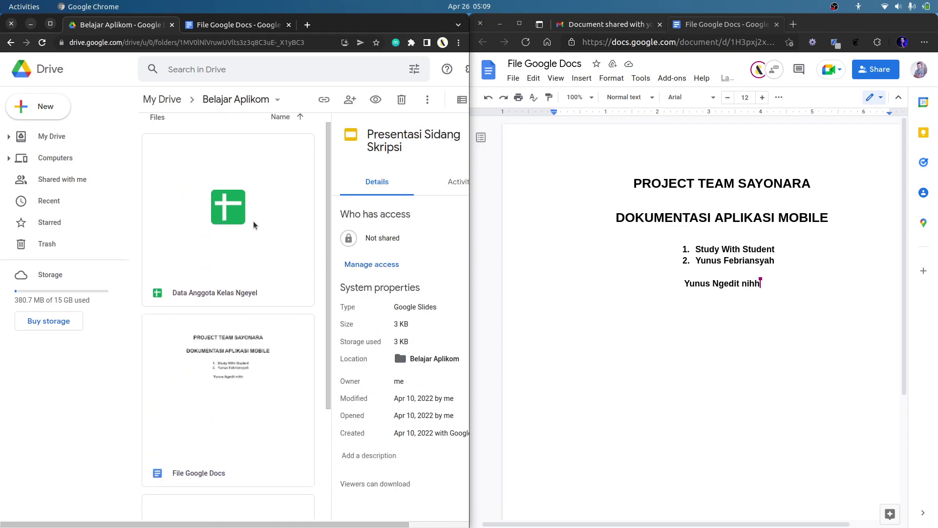
click(172, 100)
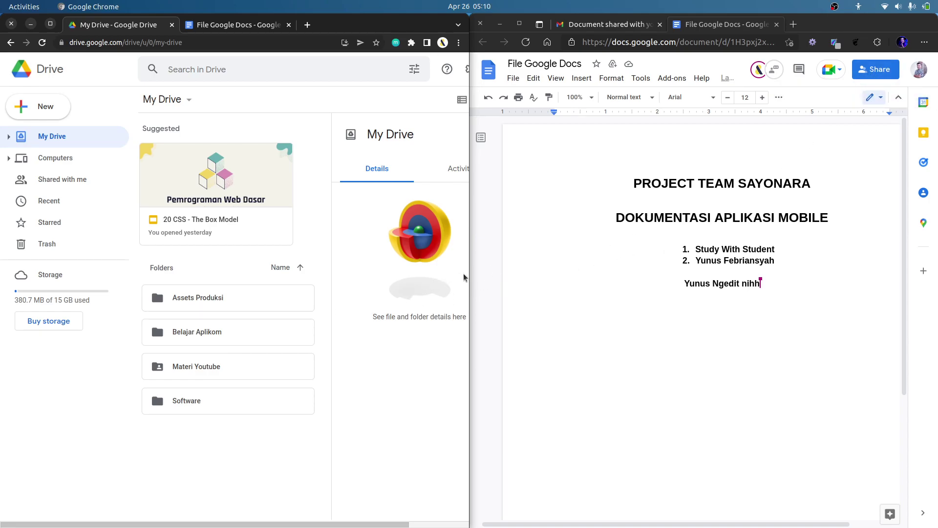
Widen the Drive window and bring up, then dismiss, the actions for File Google Docs.
drag(465, 272, 693, 274)
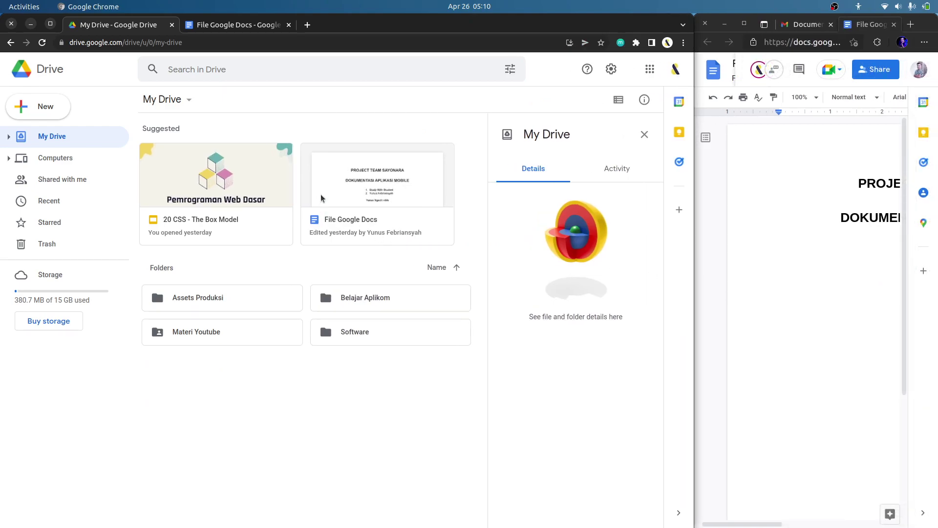
right_click(356, 195)
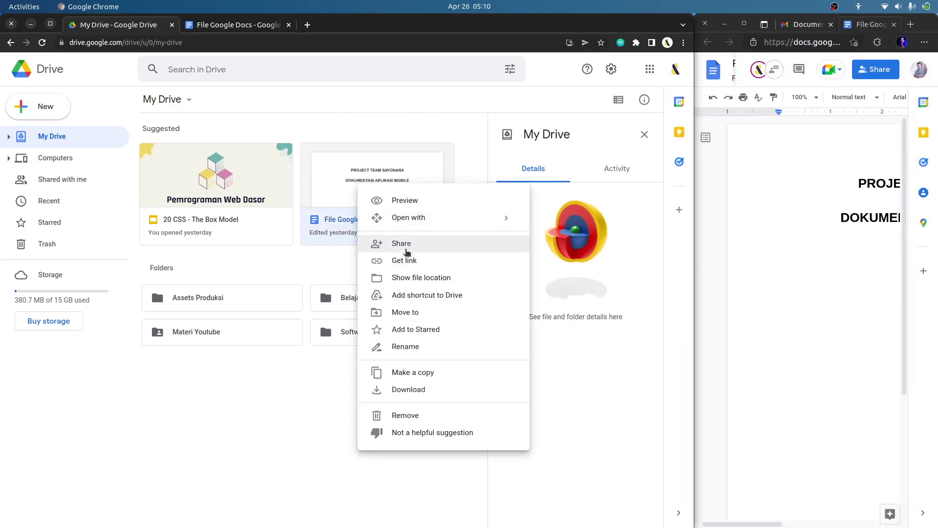
click(278, 405)
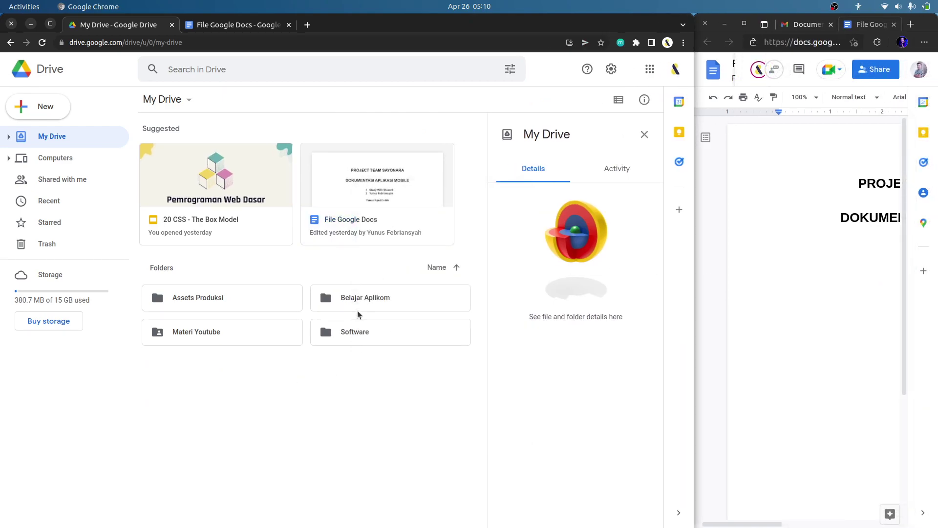
Share Belajar Aplikom as Editor with the message 'i adalah folder untuk project aplikasi mobile'.
right_click(352, 298)
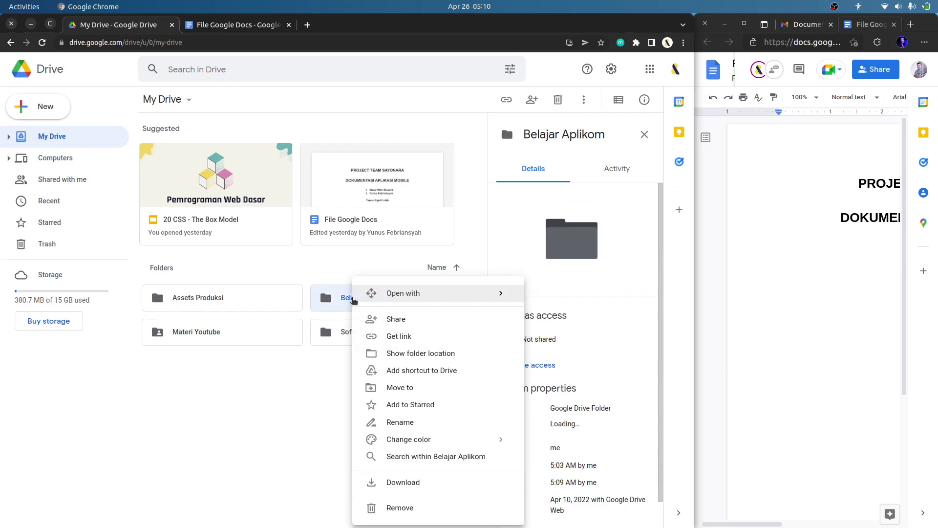
click(397, 318)
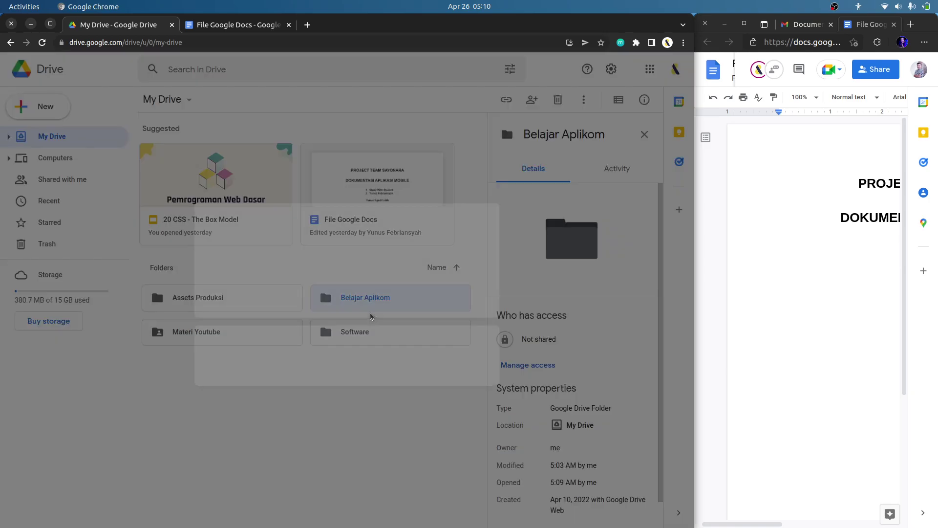
click(328, 240)
click(308, 266)
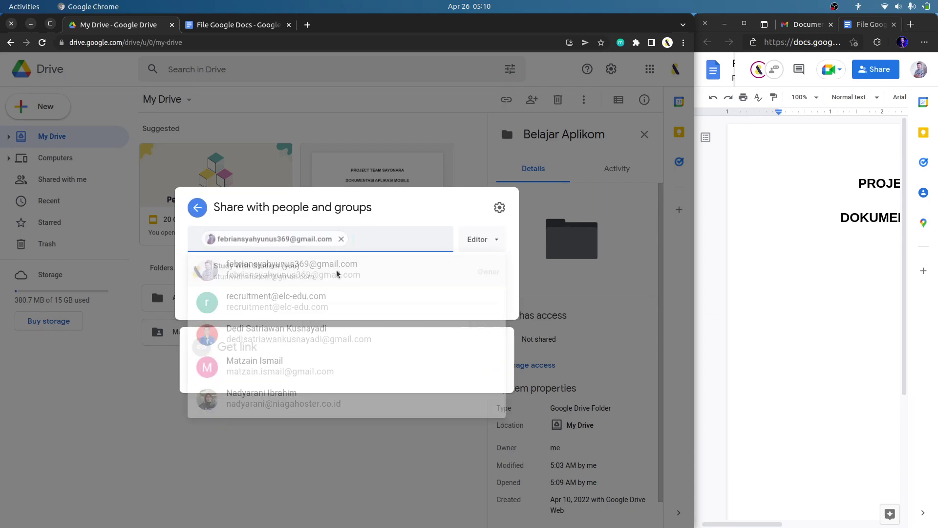
click(351, 304)
text(i ad)
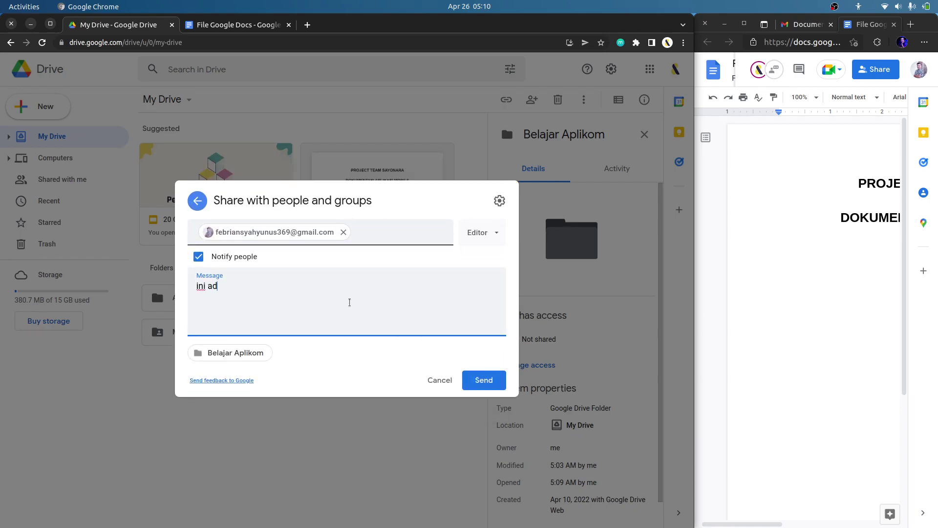
text(alah folder un)
text(tuk project aplikas)
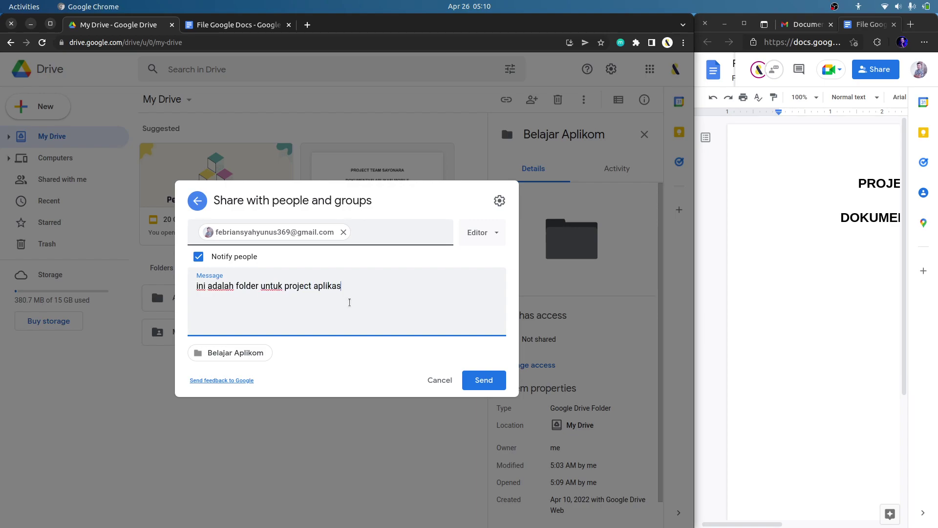
text(i mobile)
click(482, 380)
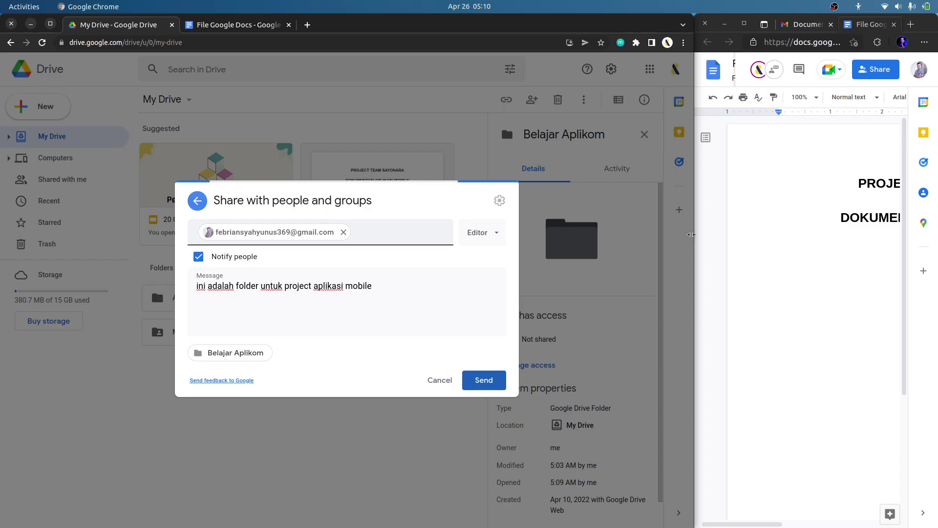
mouse_move(686, 241)
mouse_down()
mouse_move(397, 244)
mouse_move(413, 245)
mouse_up()
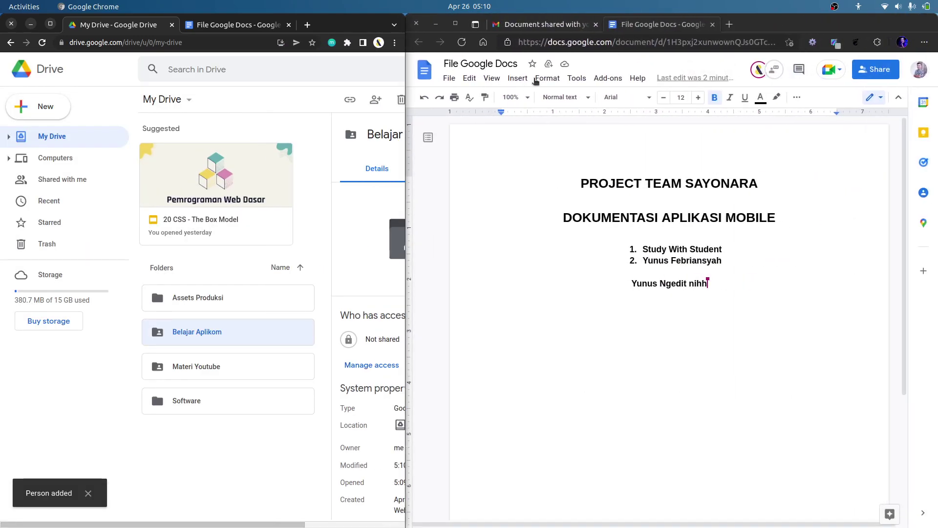
In the collaborator's Gmail, open the 'Folder shared with you: Belajar Aplikom' email and its folder.
click(533, 24)
click(419, 46)
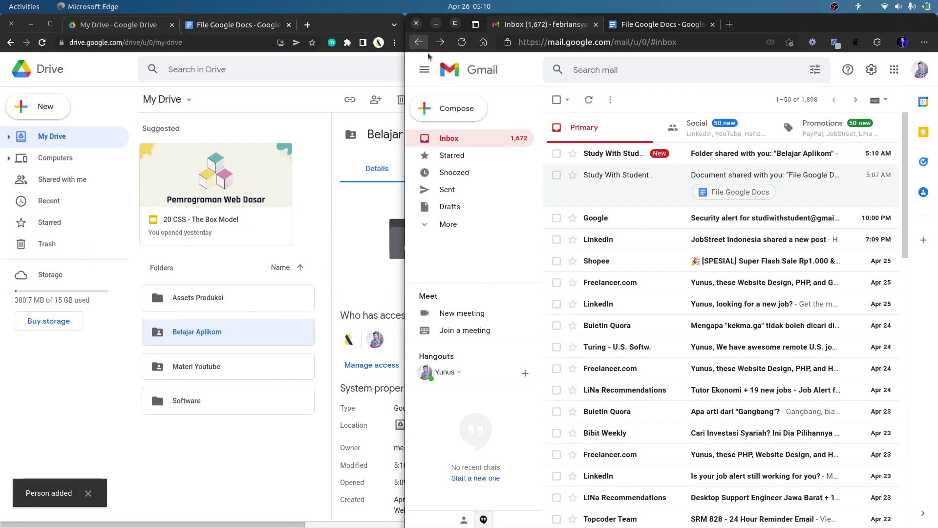
click(629, 153)
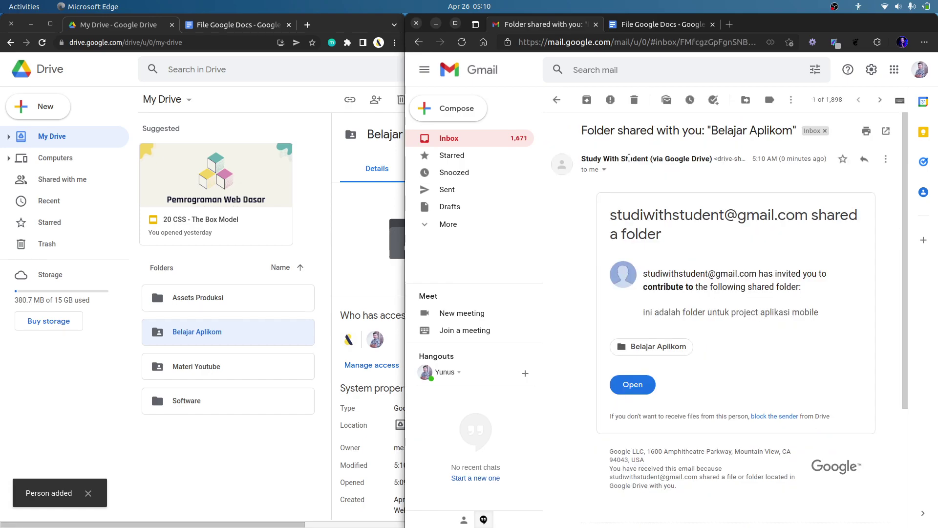
click(646, 390)
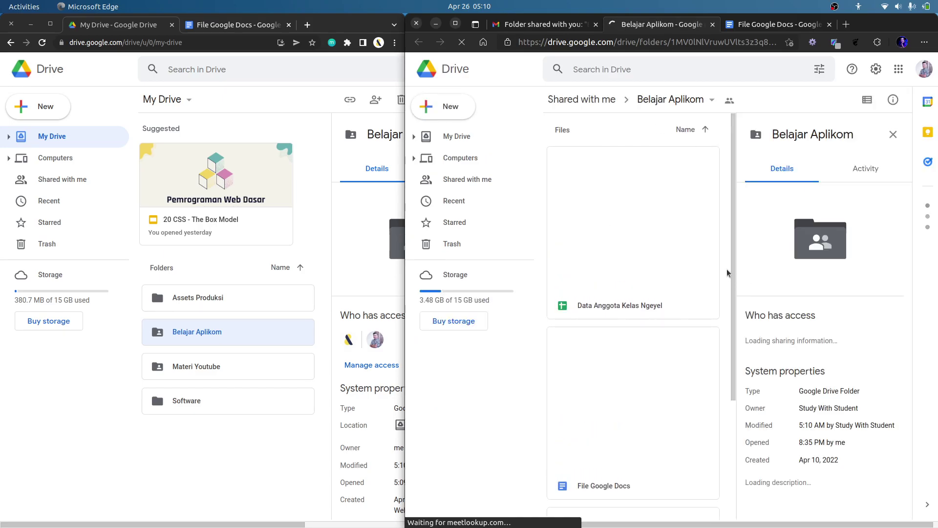
View details of Data Anggota Kelas Ngeyel, File Google Docs and Presentasi Sidang Skripsi.
click(624, 279)
scroll(635, 312, down, 1)
click(635, 344)
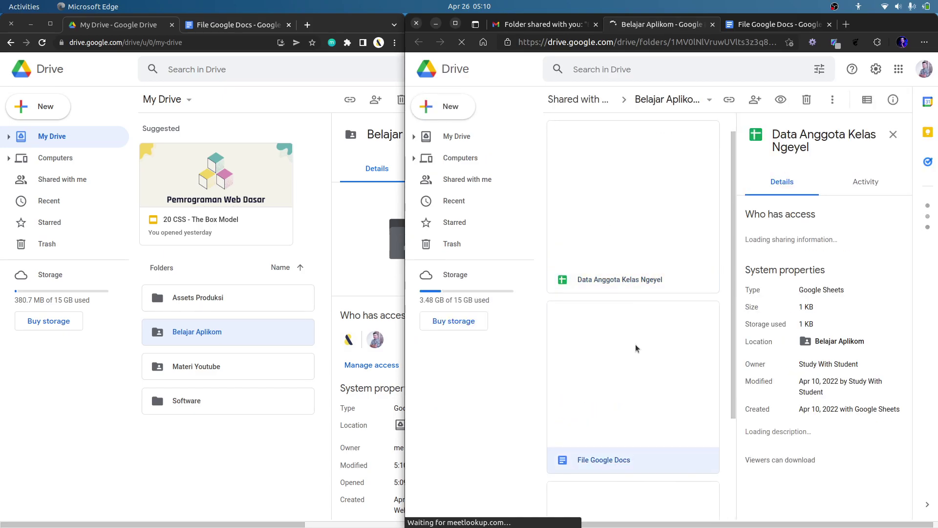
scroll(615, 415, down, 2)
click(613, 414)
scroll(703, 242, up, 1)
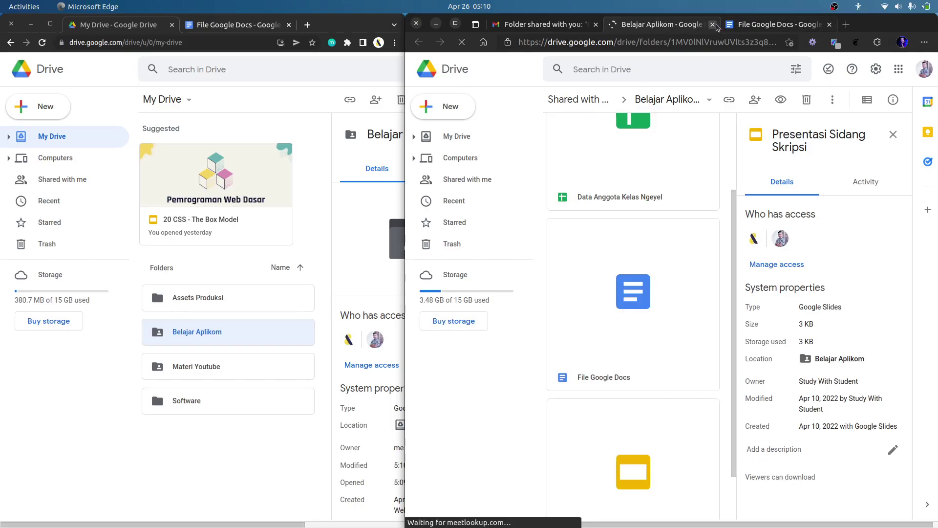
Close the Gmail tab, reopen it with Ctrl+Shift+T, and close it again.
click(597, 24)
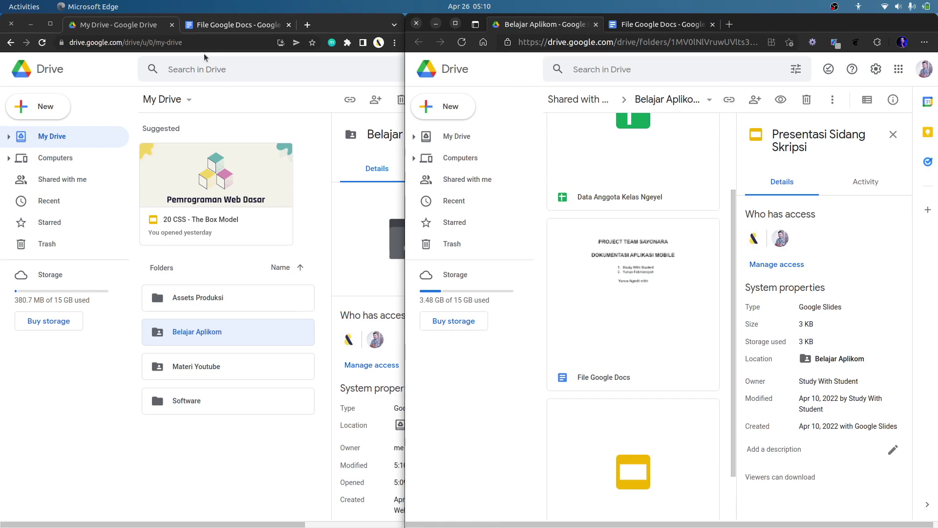
key(ctrl+shift+t)
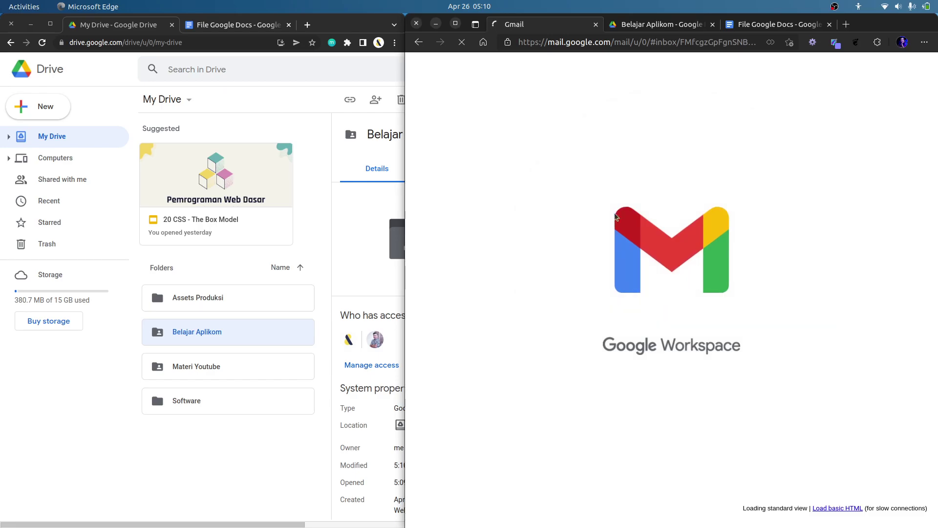
click(596, 25)
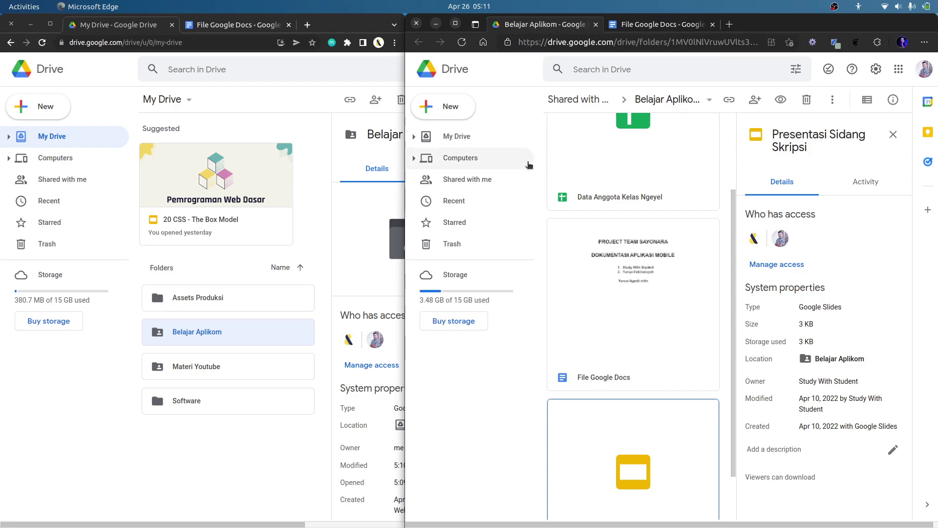
Open Shared with me and scroll through it to find Belajar Aplikom and File Google Docs under Today.
click(473, 180)
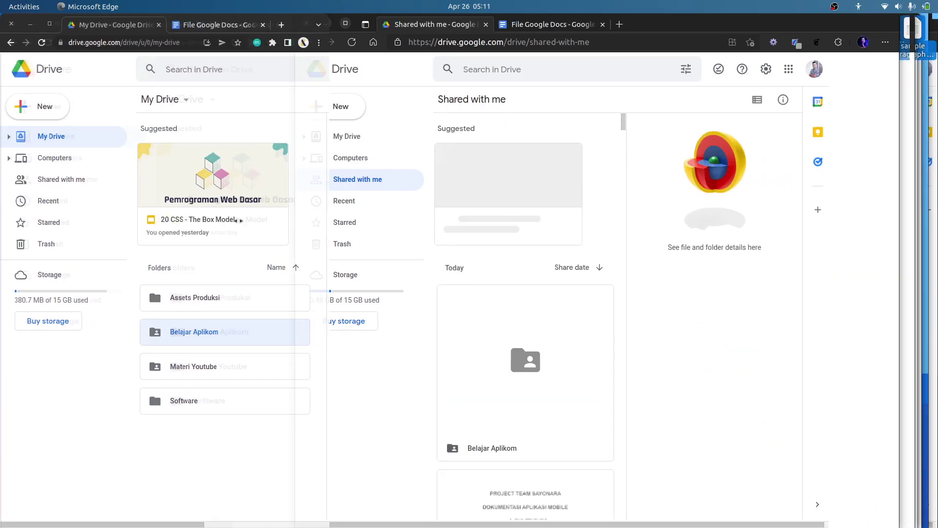
drag(409, 217, 244, 224)
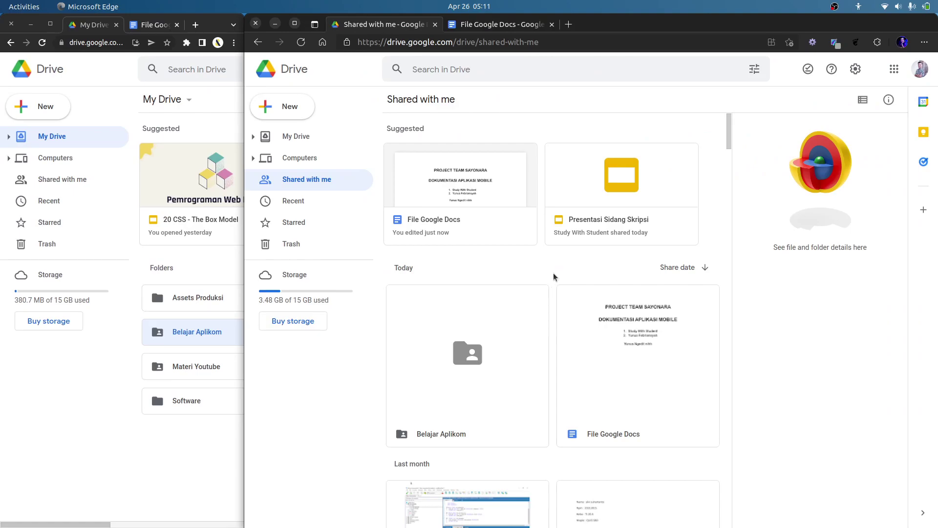
scroll(555, 277, down, 1)
scroll(555, 277, down, 1)
scroll(554, 277, down, 1)
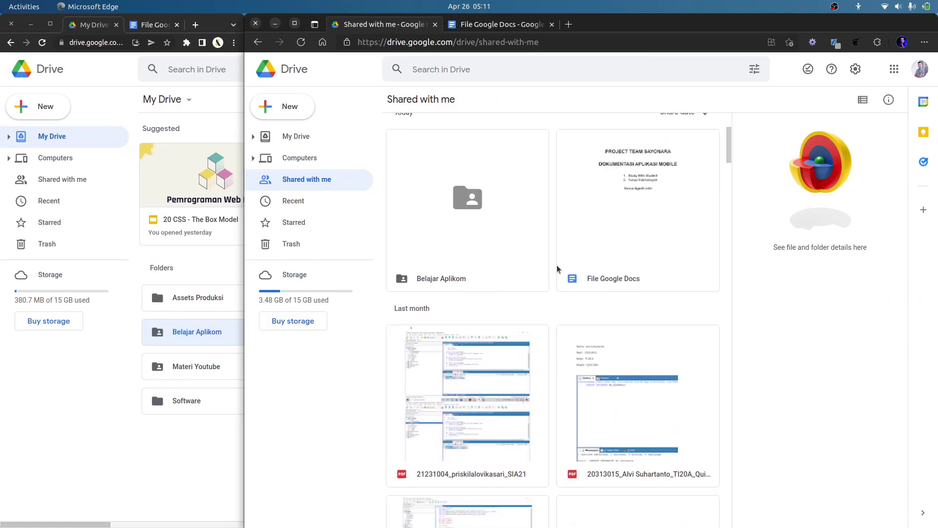
scroll(554, 266, down, 1)
scroll(553, 265, down, 5)
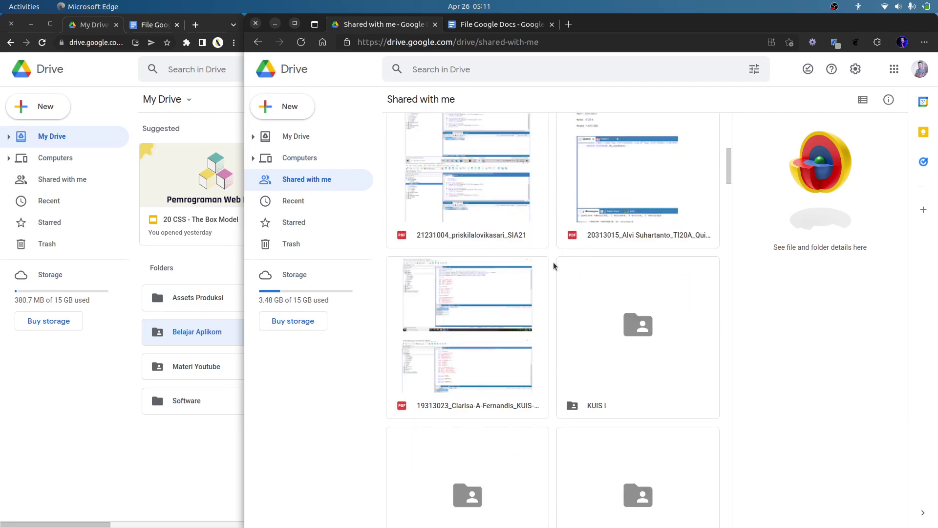
scroll(553, 266, down, 4)
scroll(553, 266, down, 3)
scroll(554, 266, down, 4)
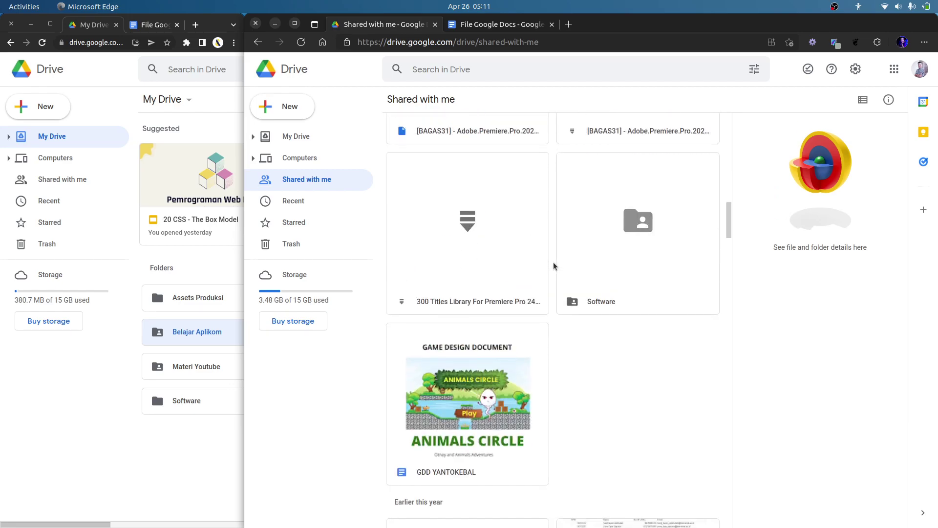
scroll(553, 266, down, 3)
scroll(554, 266, up, 6)
scroll(554, 266, up, 5)
scroll(554, 266, up, 6)
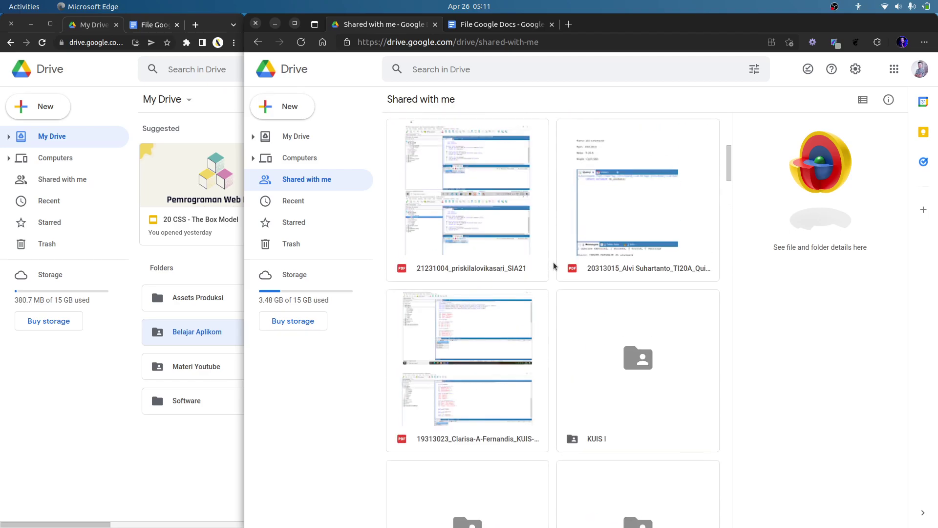
scroll(554, 266, up, 6)
scroll(554, 266, up, 2)
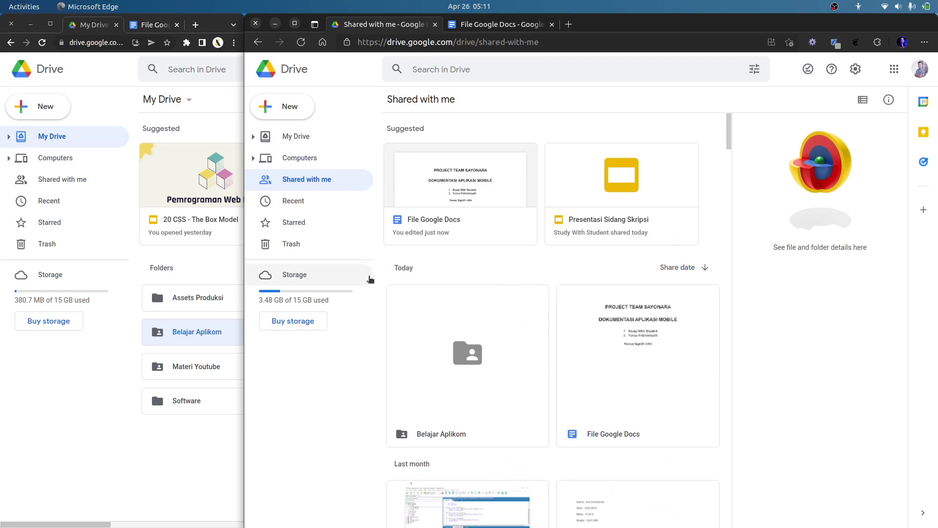
drag(254, 276, 487, 272)
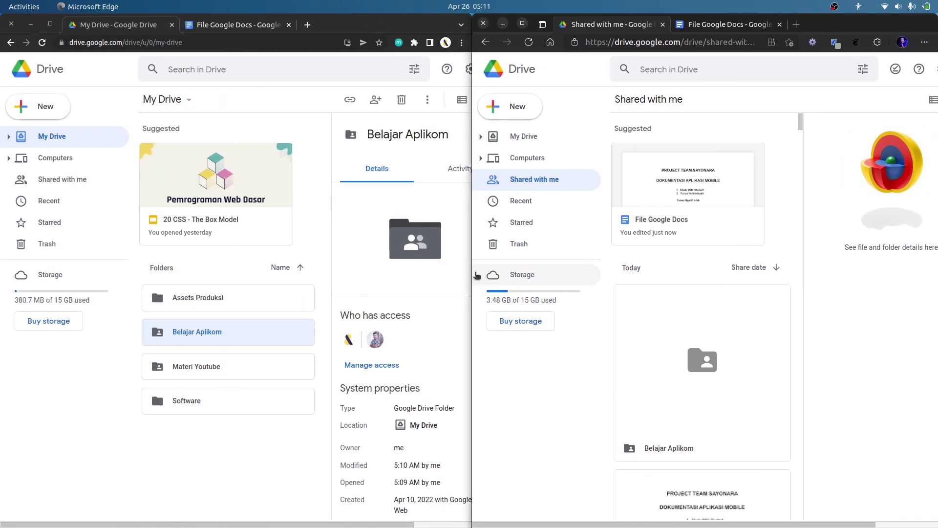